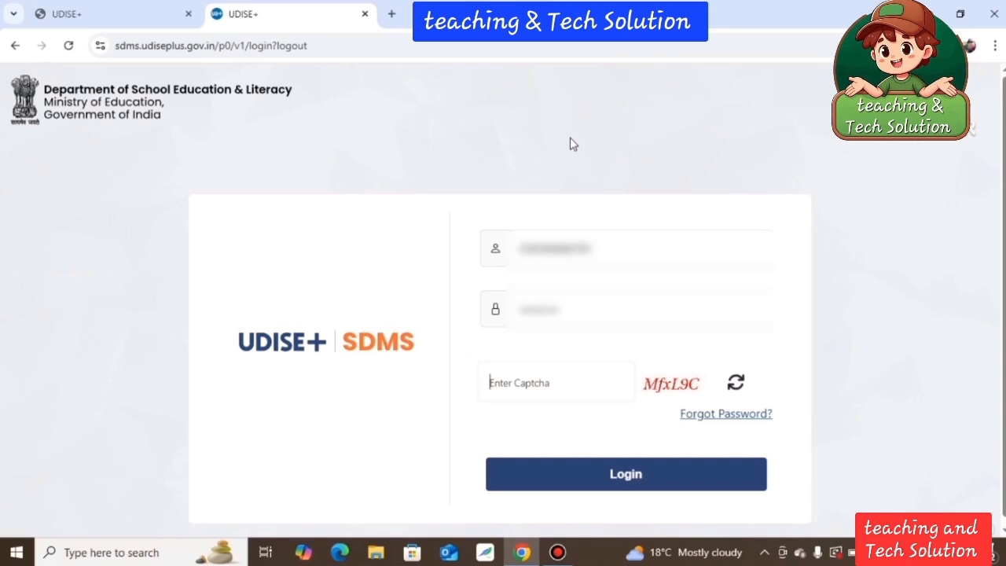
# - Enter the captcha code shown on the login form and log in to the school account
pyautogui.click(572, 143)
pyautogui.click(537, 382)
pyautogui.write('M')
pyautogui.write('fxL9C')
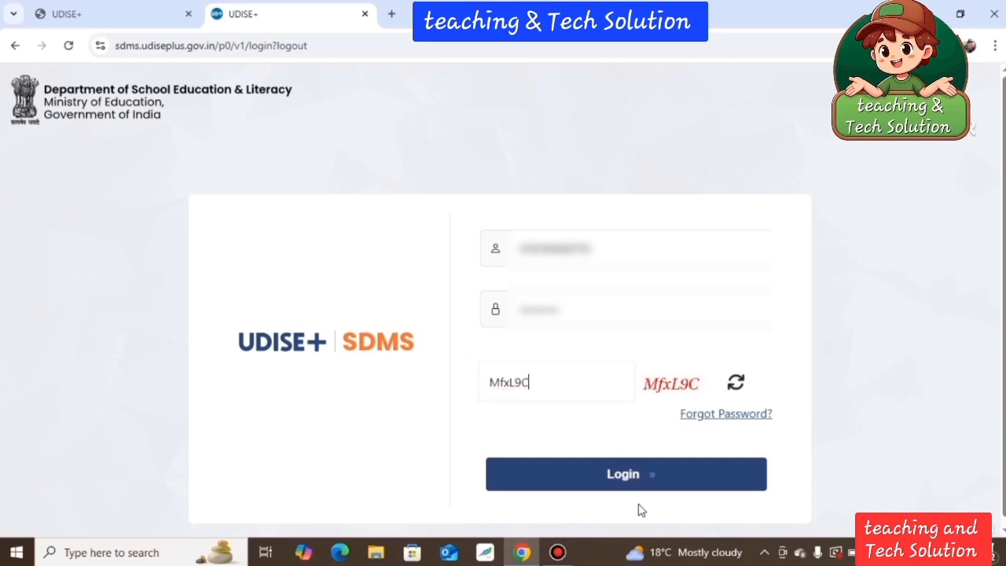
pyautogui.click(626, 476)
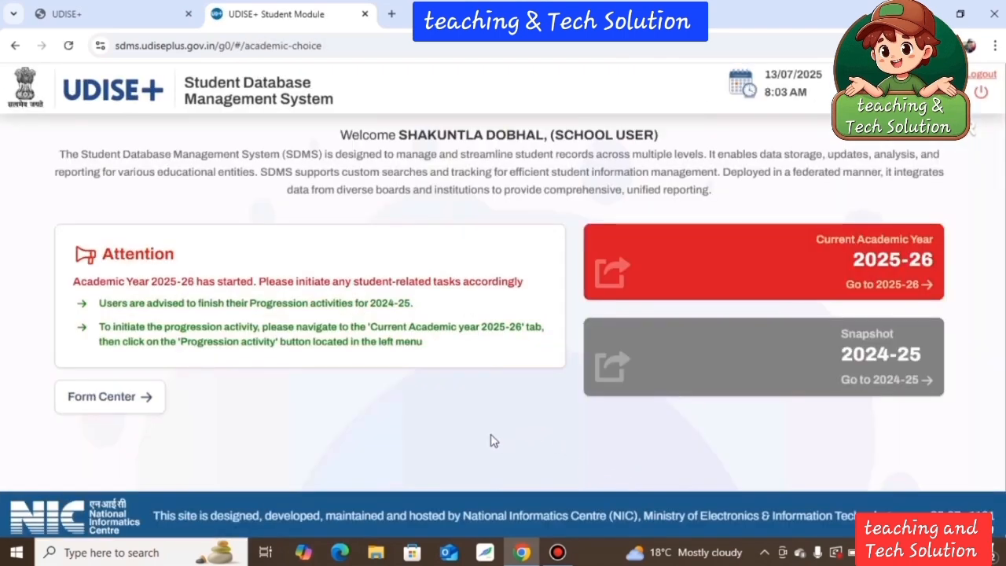
# - Open the current academic year 2025-26, dismiss the school information notice and review the grade-wise dashboard
pyautogui.click(752, 269)
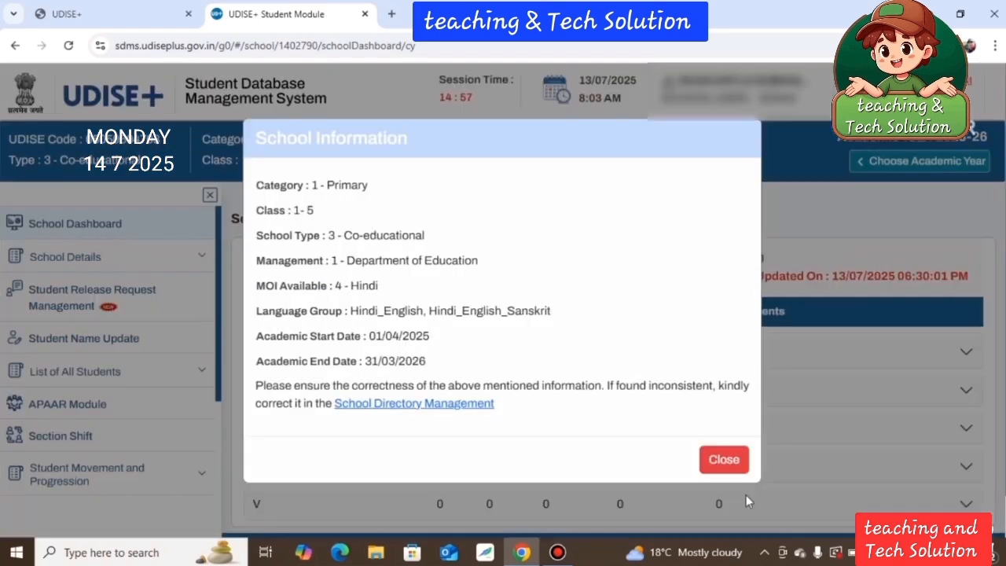
pyautogui.click(719, 459)
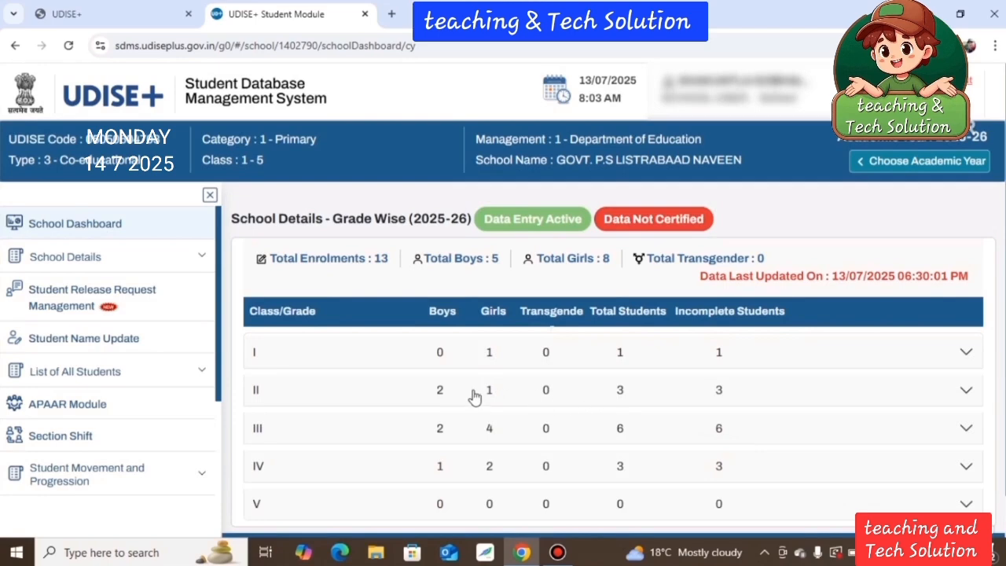
pyautogui.scroll(-1, 611, 351)
pyautogui.scroll(-1, 611, 351)
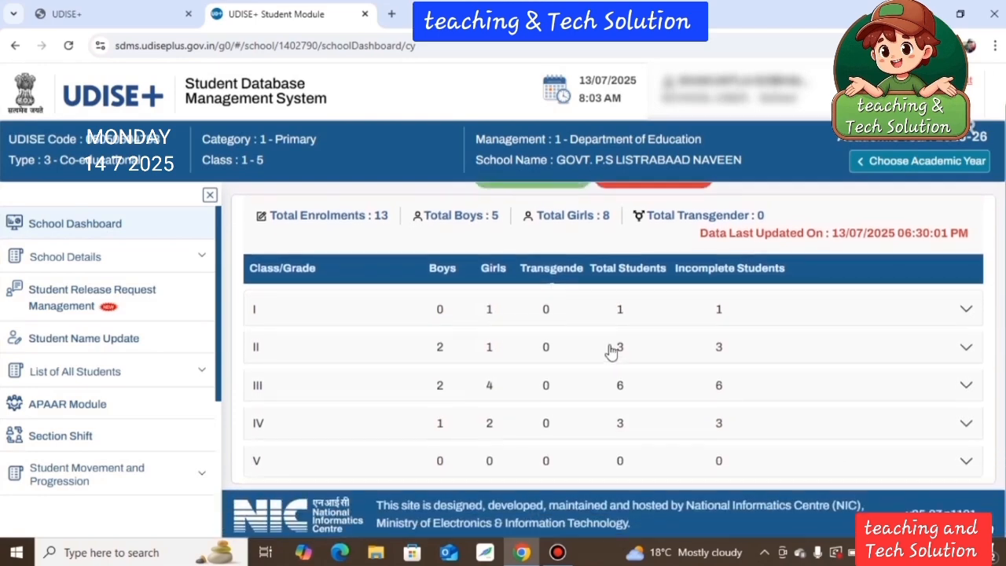
pyautogui.scroll(2, 611, 351)
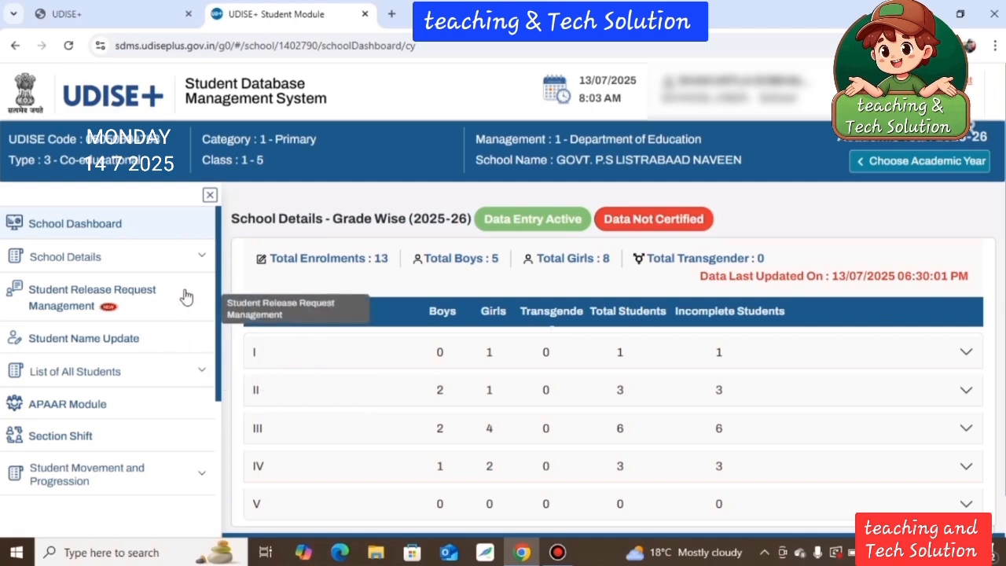
# - Open the Import Module under Student Movement and Progression and start an import within the state
pyautogui.scroll(-2, 186, 292)
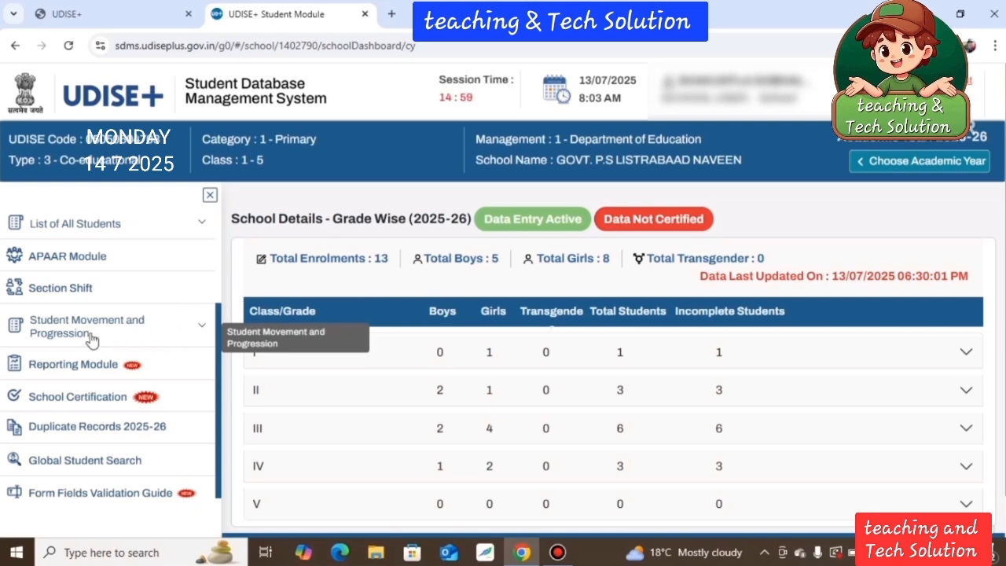
pyautogui.click(201, 331)
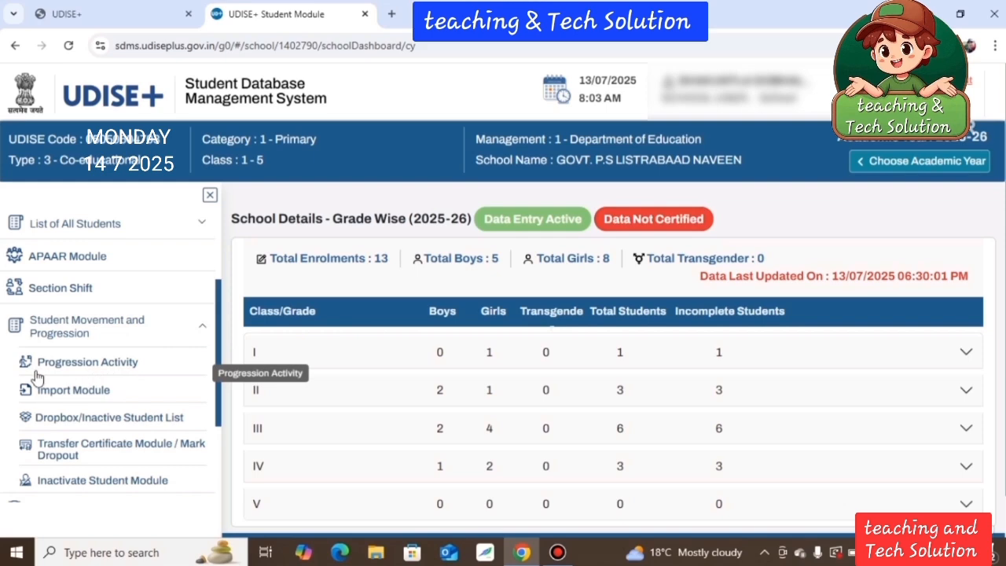
pyautogui.click(92, 393)
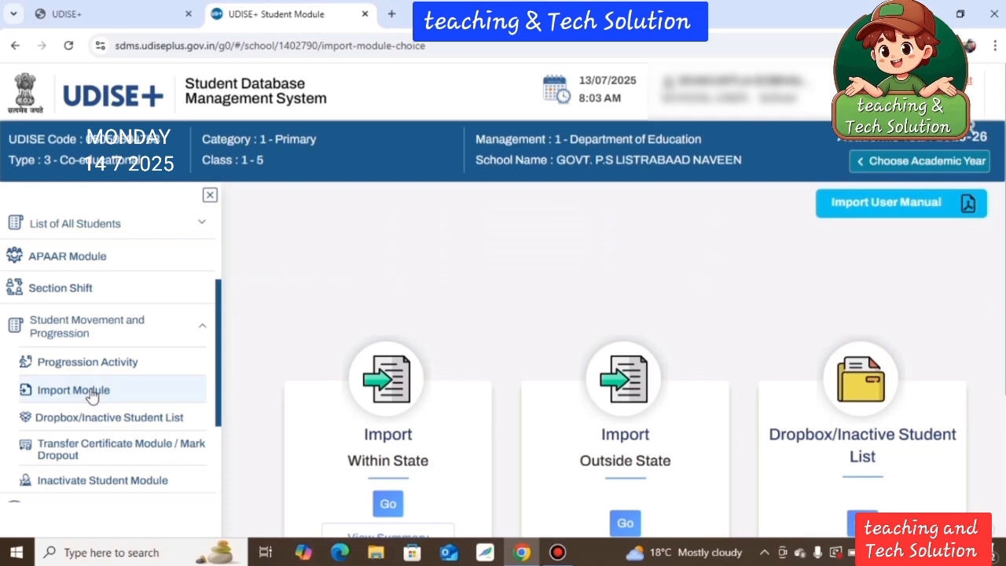
pyautogui.scroll(-2, 610, 251)
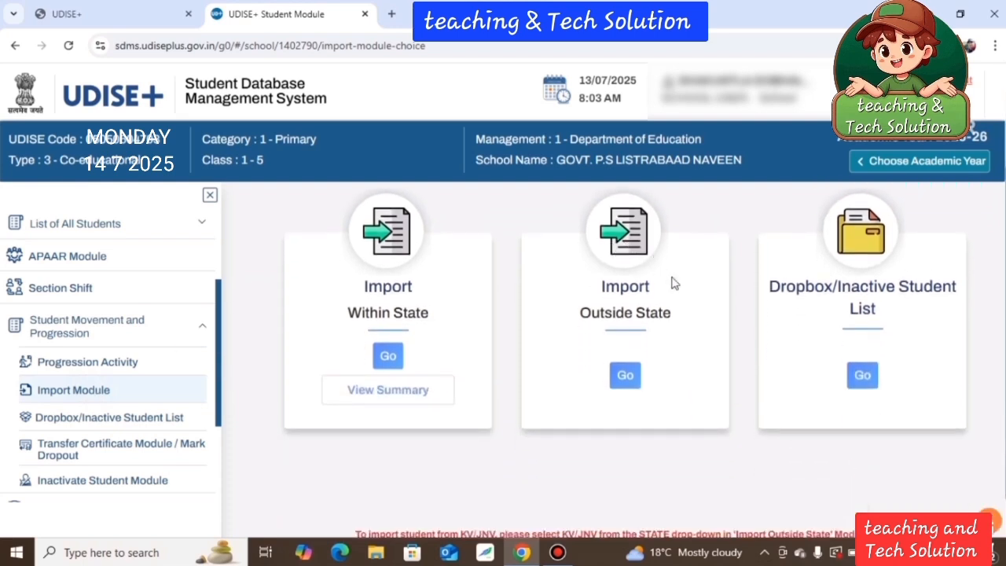
pyautogui.scroll(2, 691, 322)
pyautogui.scroll(-1, 702, 319)
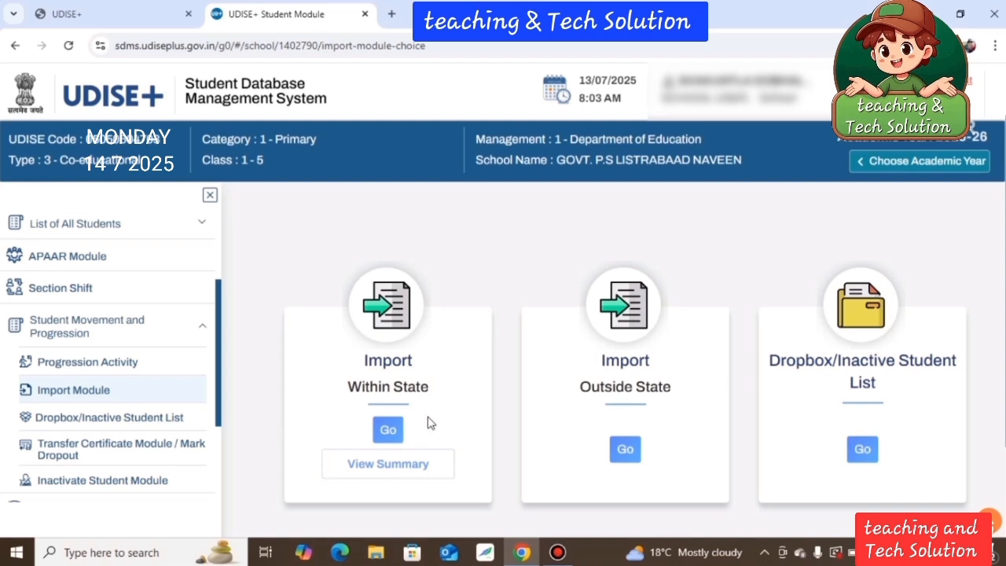
pyautogui.click(387, 431)
pyautogui.click(386, 430)
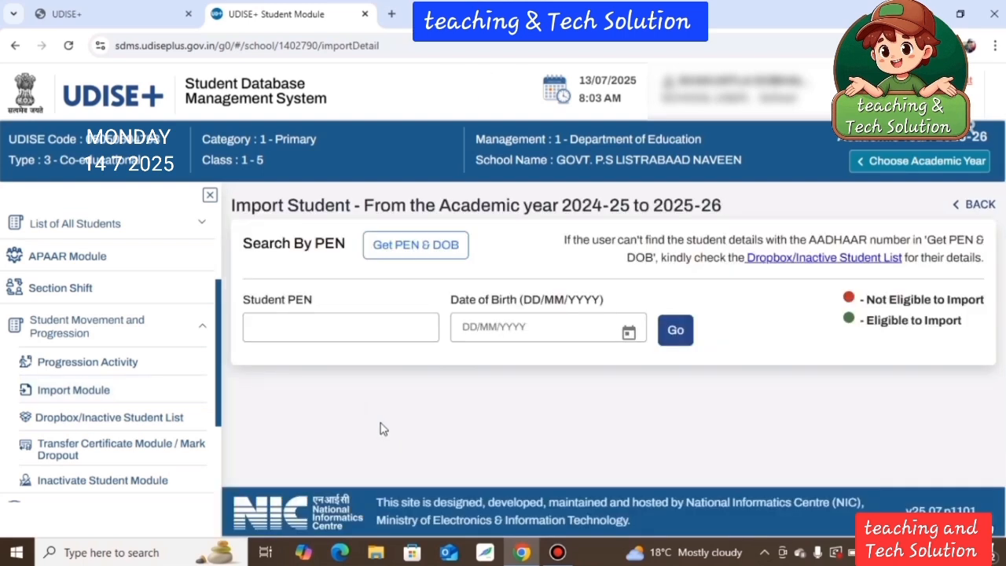
# - Open the Get PEN & DOB lookup for the student import search, ready for the AADHAAR number
pyautogui.click(288, 335)
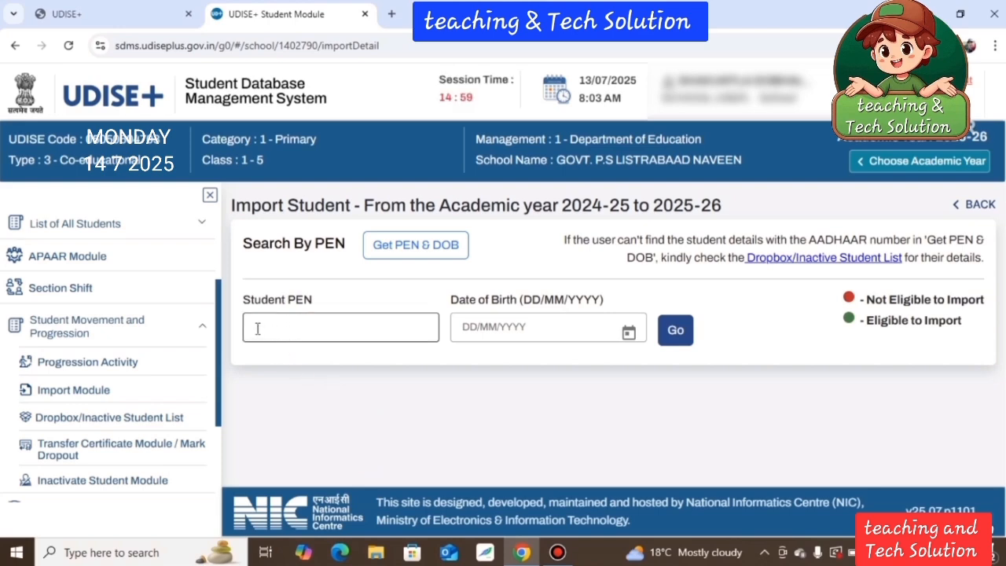
pyautogui.click(497, 334)
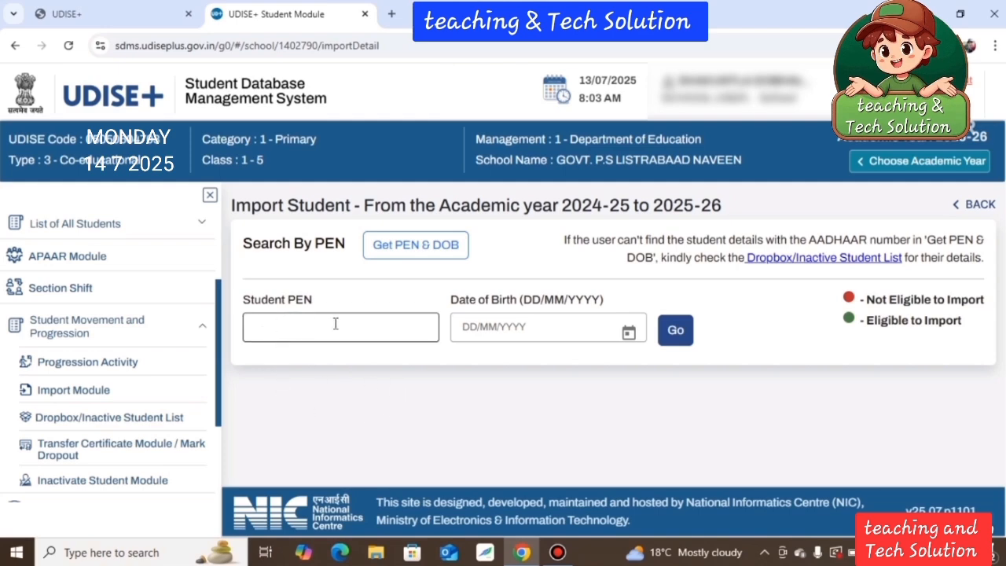
pyautogui.click(422, 246)
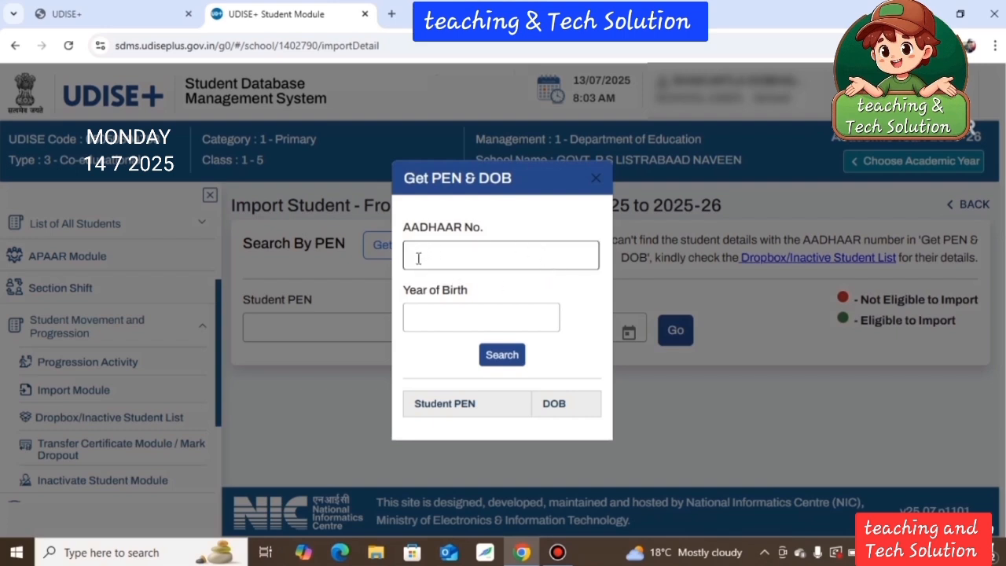
pyautogui.click(444, 322)
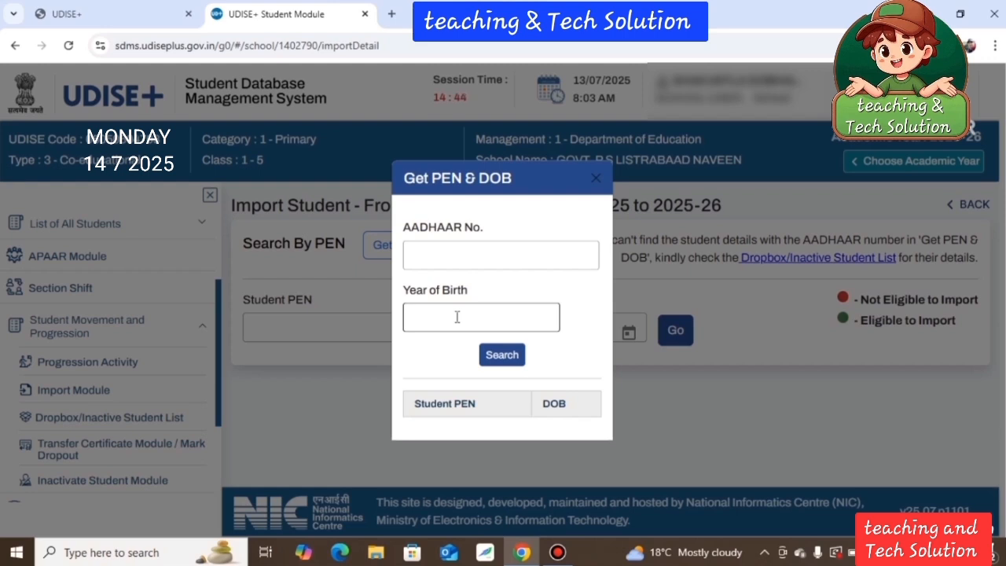
pyautogui.click(481, 253)
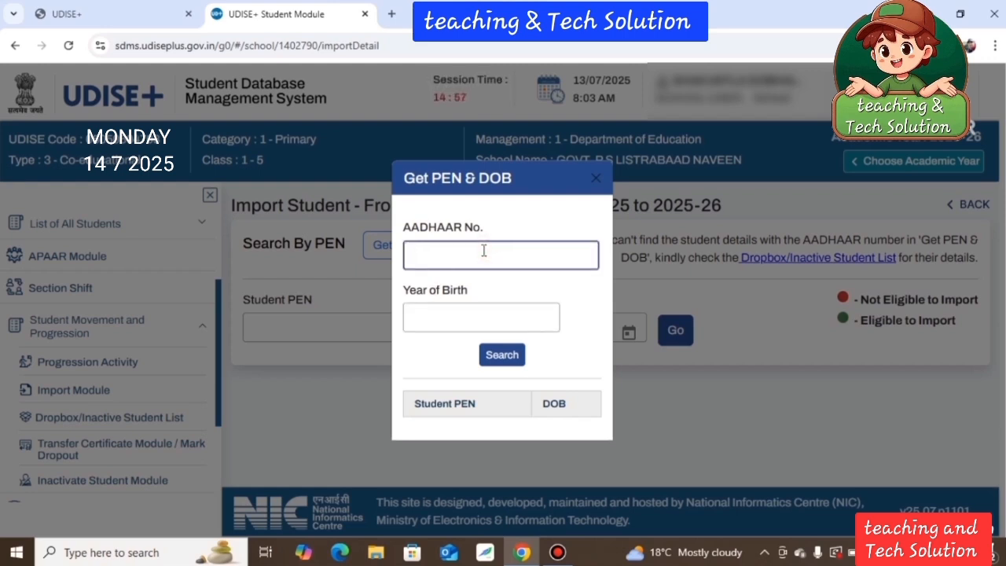
pyautogui.write('9999')
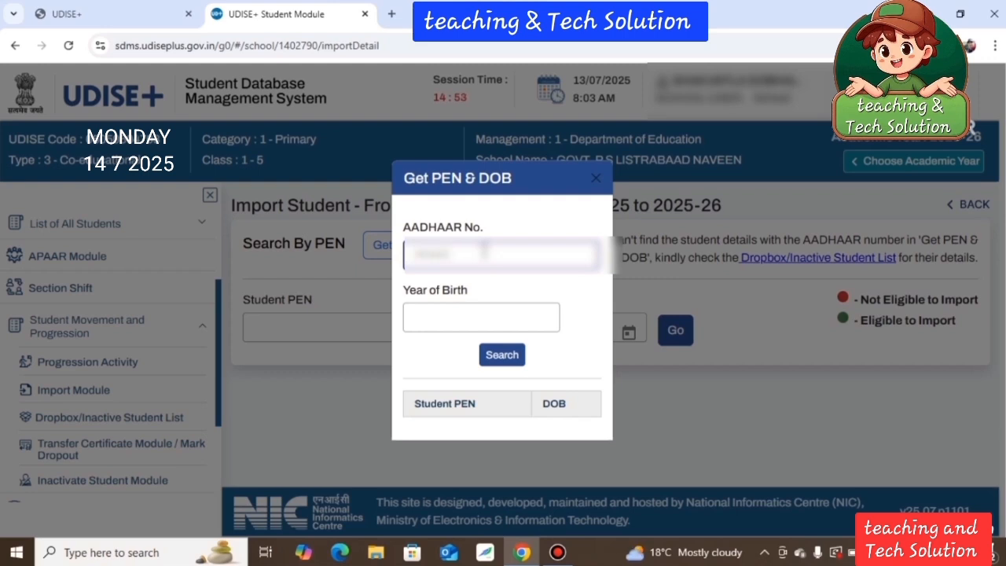
pyautogui.write('99')
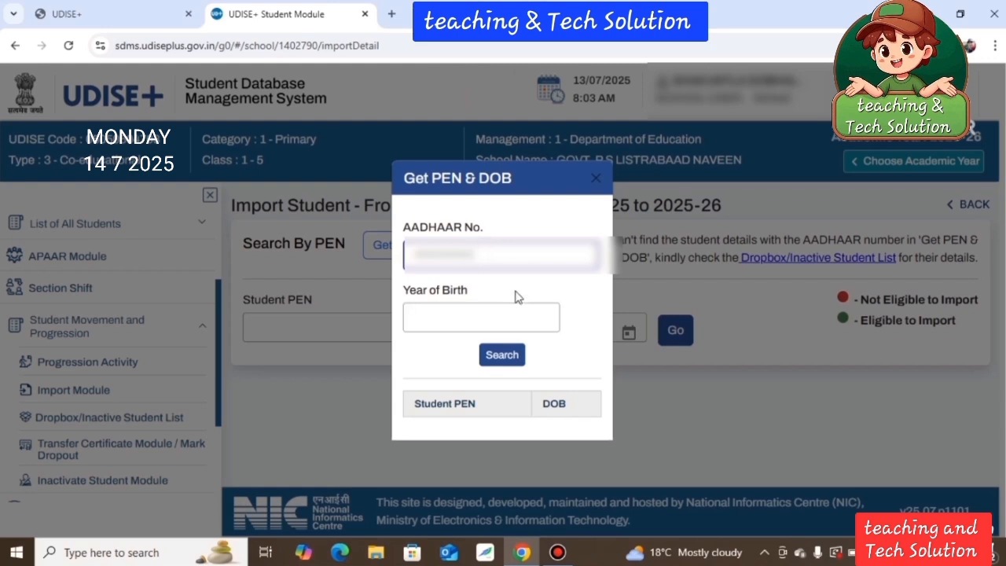
pyautogui.press('BackSpace')
pyautogui.press('BackSpace')
pyautogui.press('BackSpace')
pyautogui.press('BackSpace')
pyautogui.press('BackSpace')
pyautogui.press('BackSpace')
pyautogui.press('BackSpace')
pyautogui.press('BackSpace')
pyautogui.press('BackSpace')
pyautogui.press('BackSpace')
pyautogui.press('BackSpace')
pyautogui.press('BackSpace')
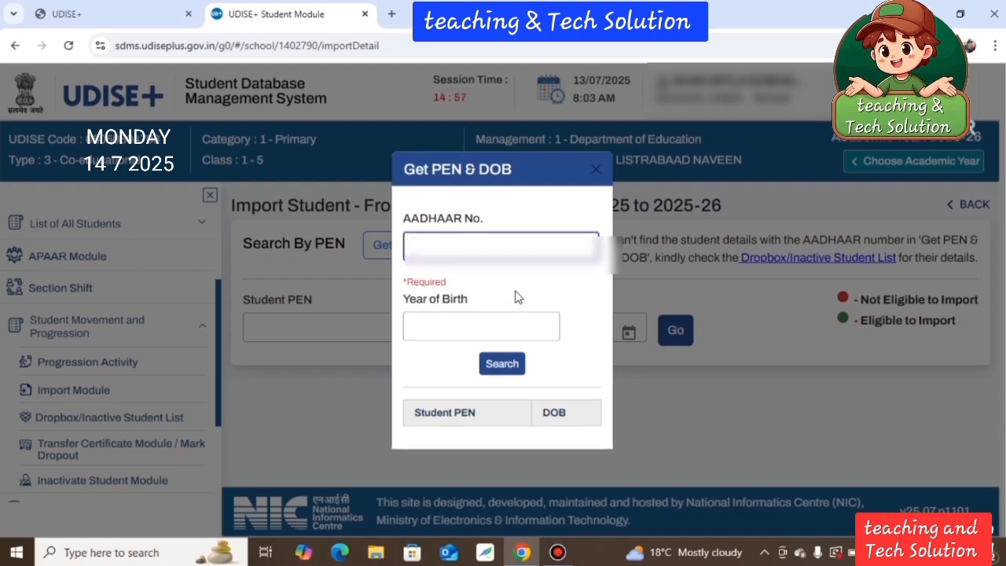
# - Look up the student's PEN and date of birth by entering the student's AADHAAR number and year of birth
pyautogui.write('xxxx')
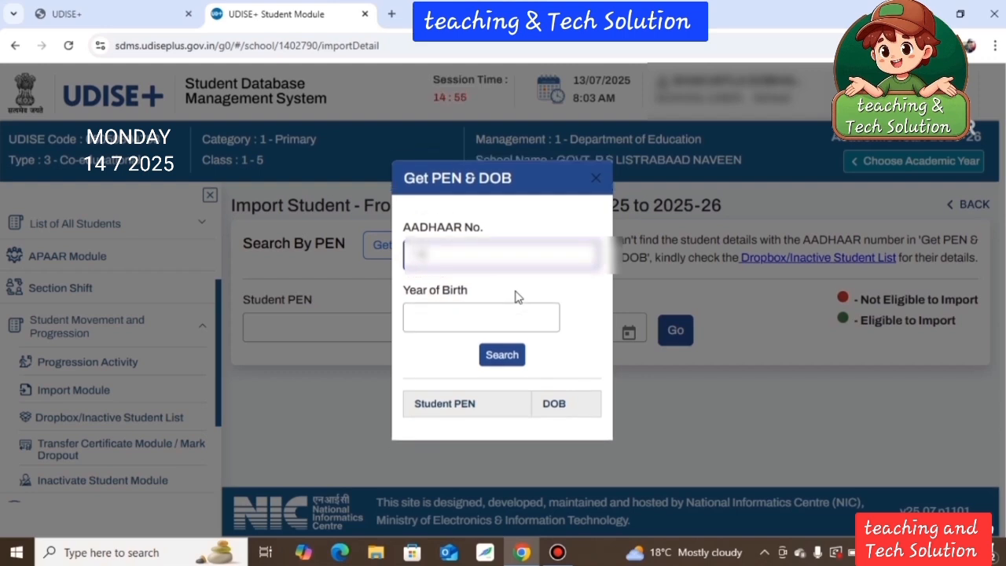
pyautogui.write('xxxxxx')
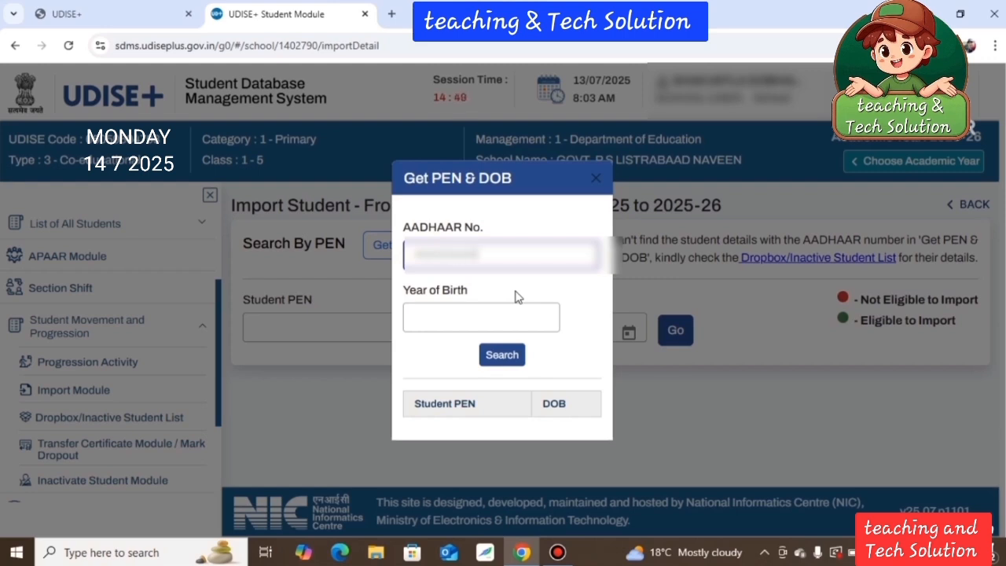
pyautogui.click(475, 320)
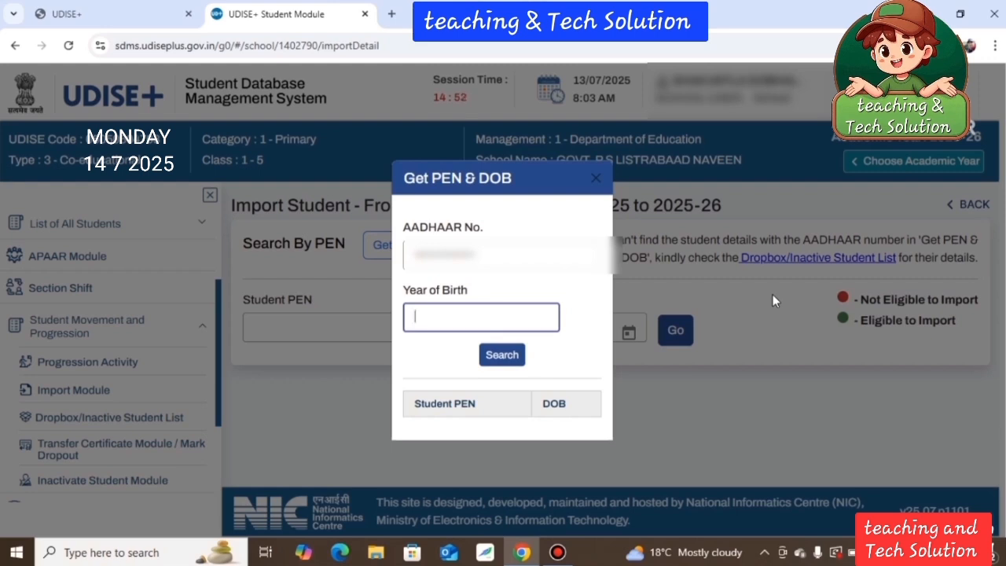
pyautogui.write('2')
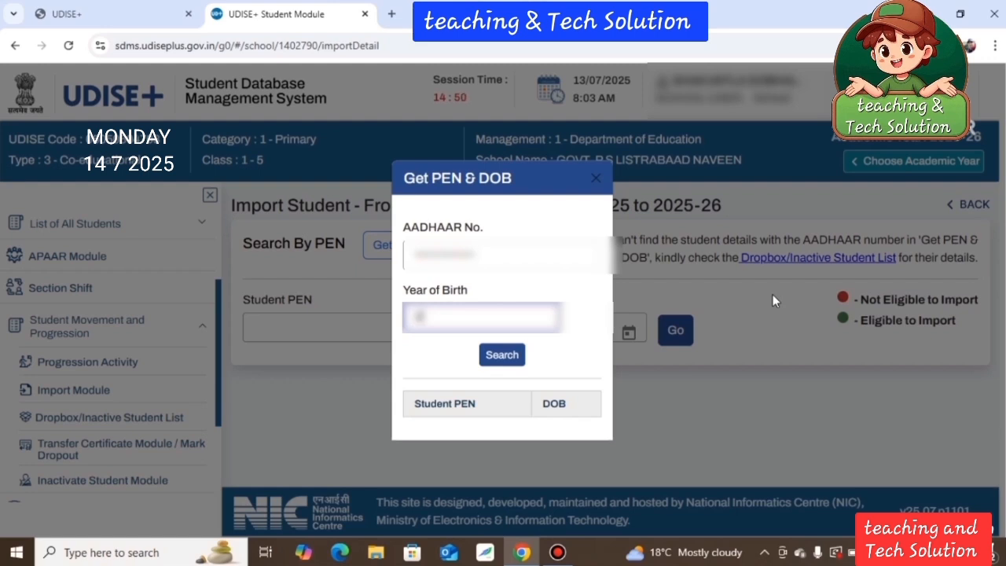
pyautogui.write('018')
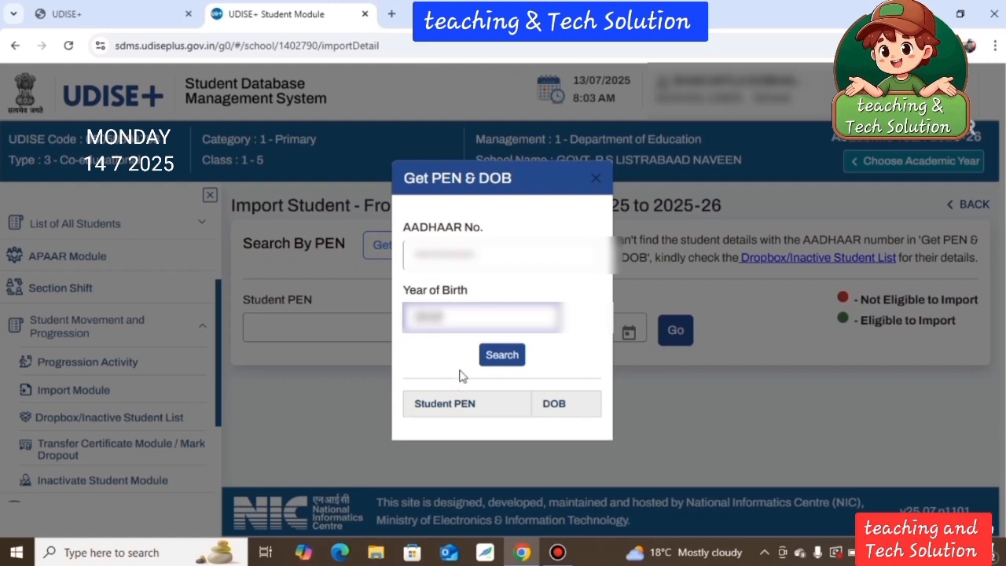
pyautogui.click(503, 355)
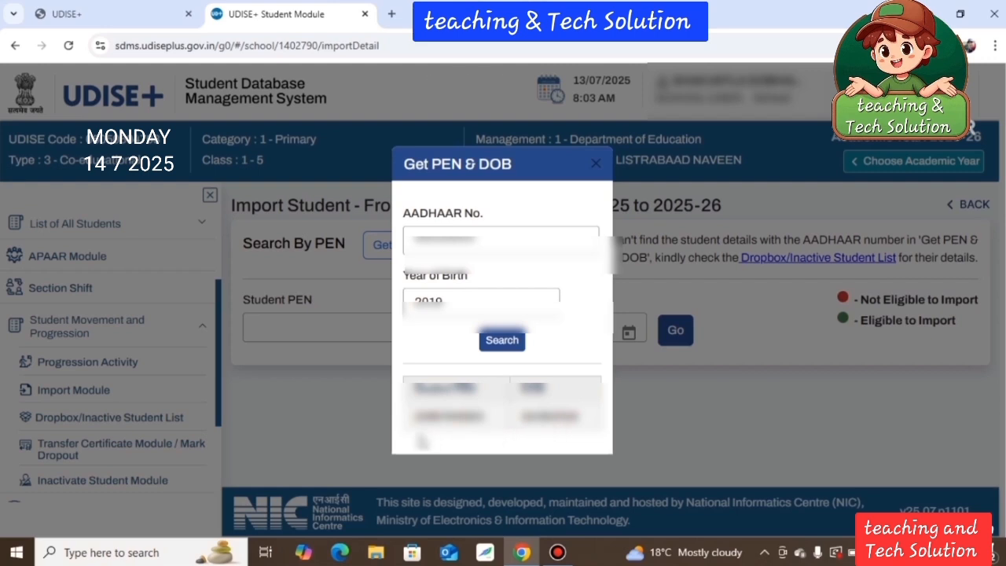
# - Copy the student's PEN from the lookup result, close the lookup and paste it as the Student PEN
pyautogui.moveTo(410, 416); pyautogui.dragTo(492, 423)
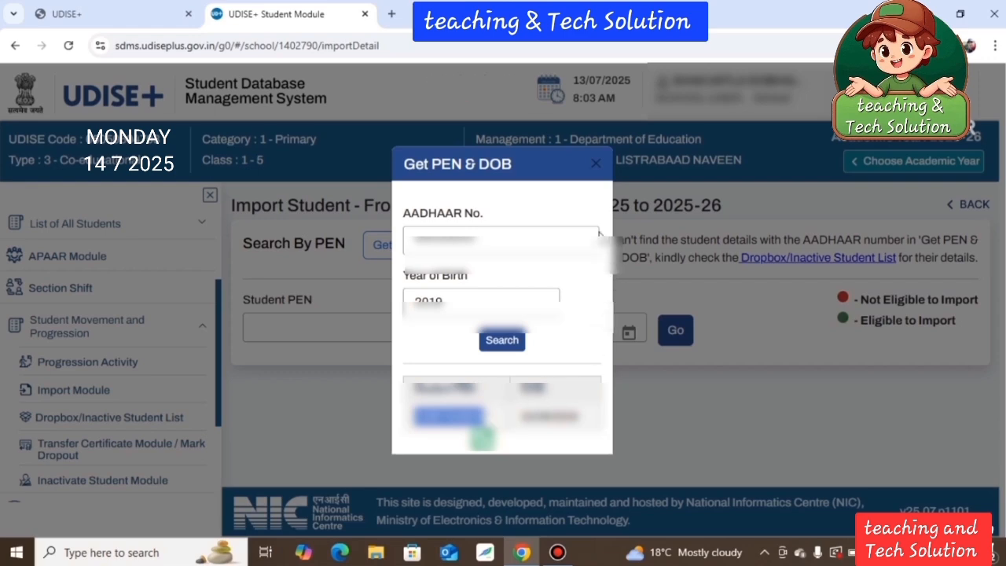
pyautogui.click(595, 166)
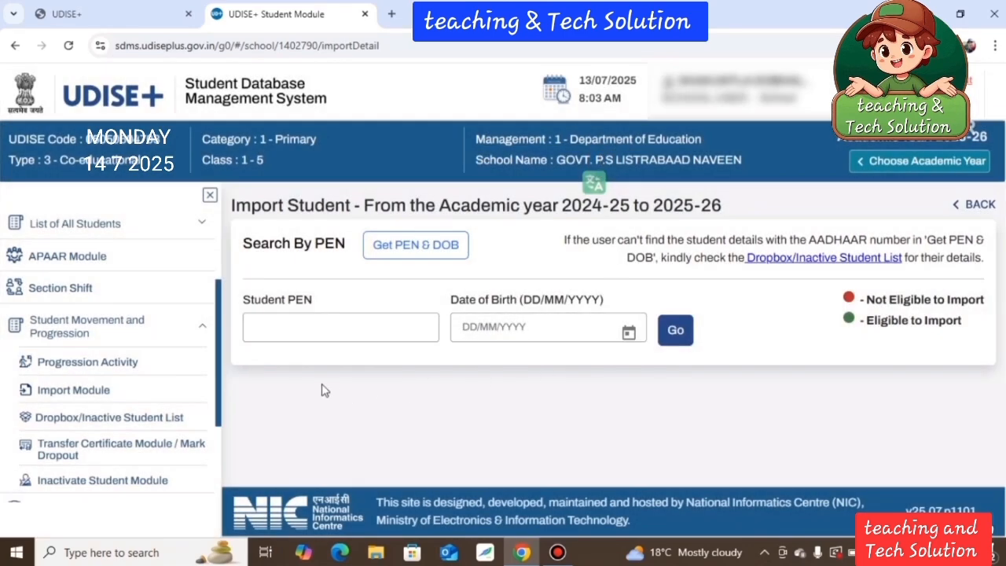
pyautogui.click(263, 328)
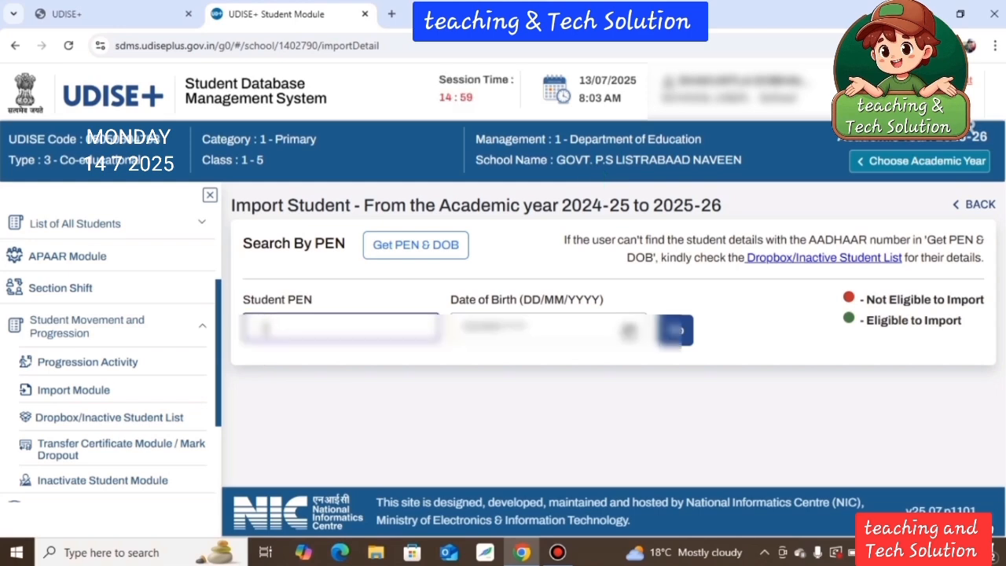
# - Enter the student's date of birth, retrieve the student's record and bring up its Import To (2025-26) section
pyautogui.click(475, 330)
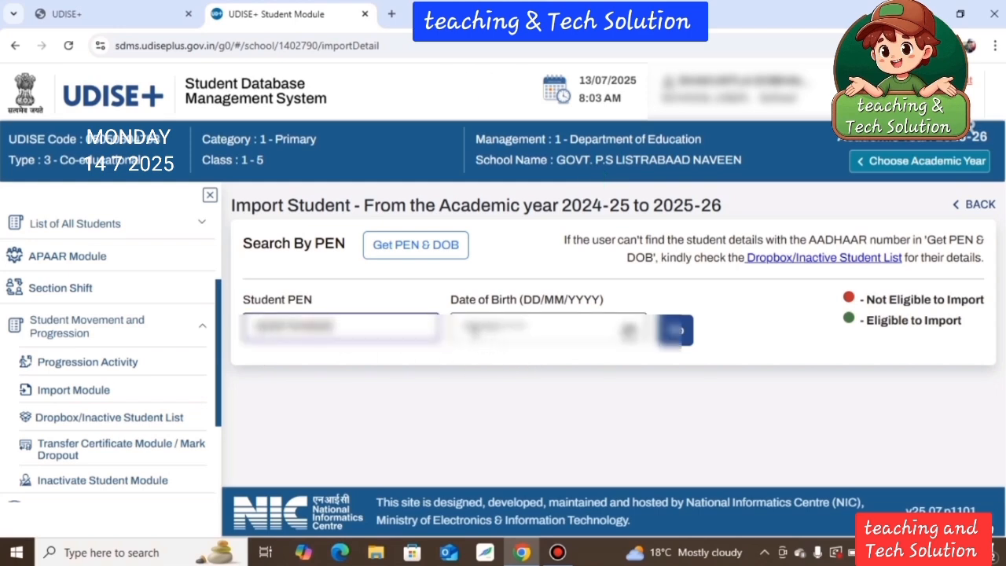
pyautogui.click(469, 327)
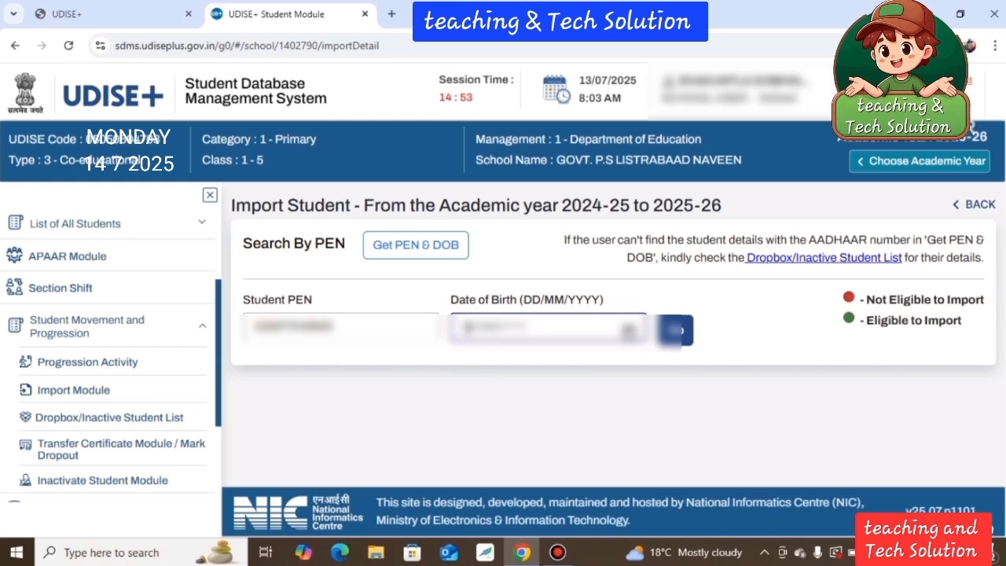
pyautogui.write('07')
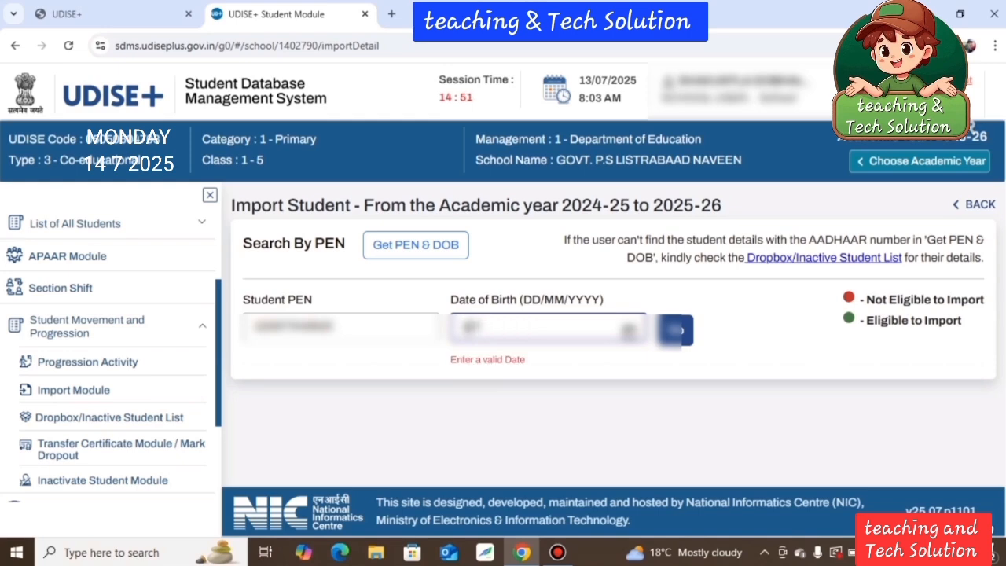
pyautogui.write('/10/2017')
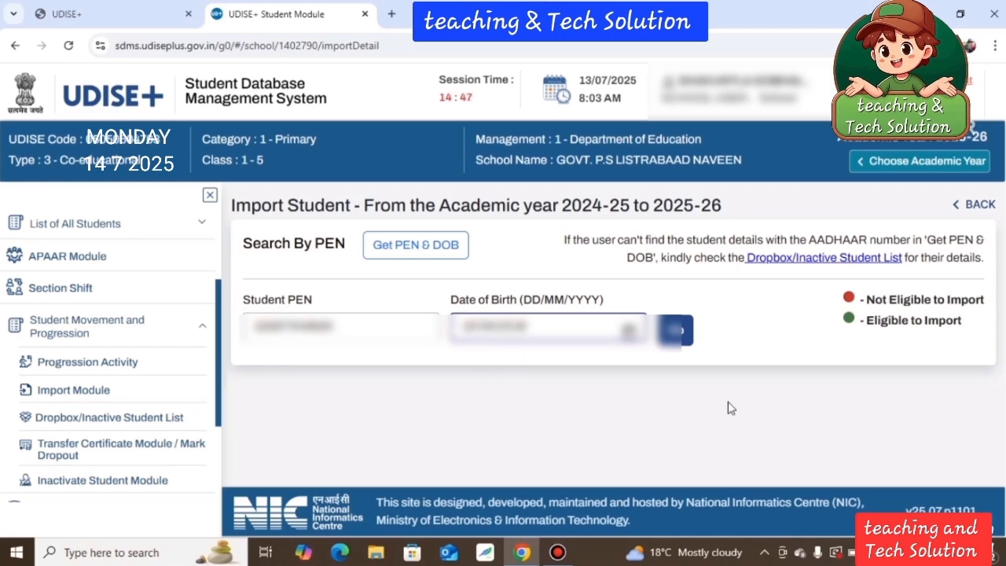
pyautogui.click(680, 336)
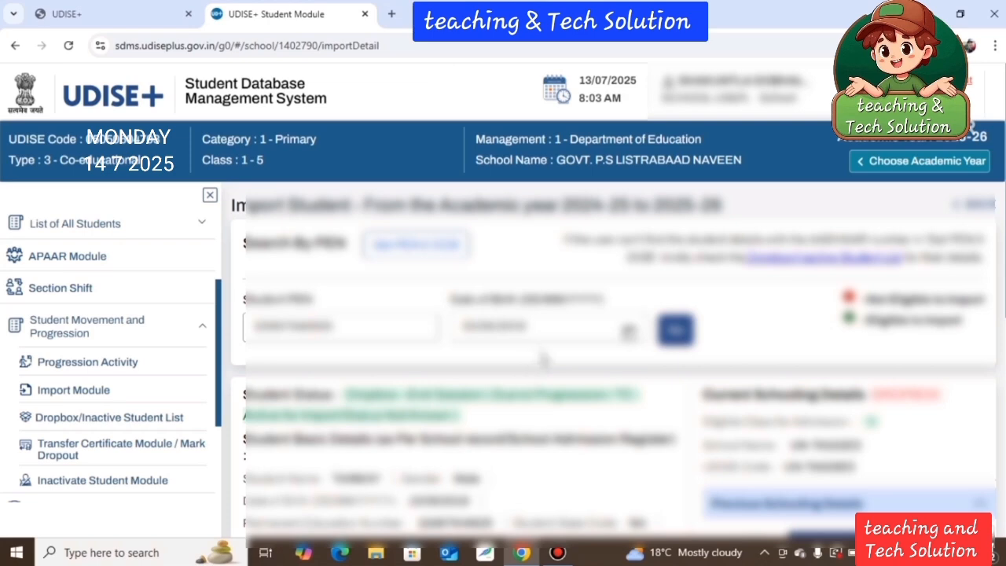
pyautogui.scroll(-5, 540, 352)
pyautogui.scroll(-2, 540, 351)
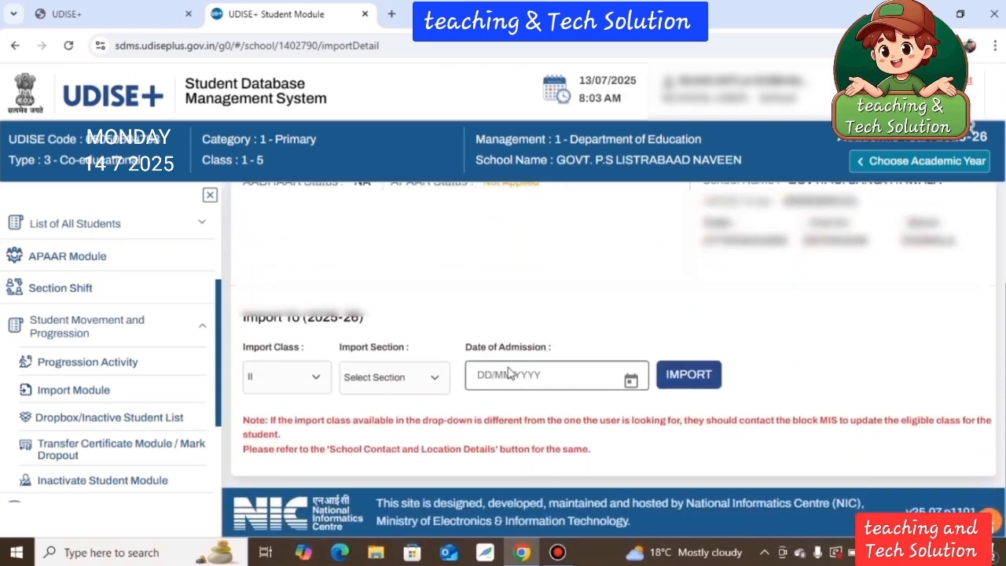
# - Keep class II as the import class and choose section A for the student
pyautogui.click(316, 379)
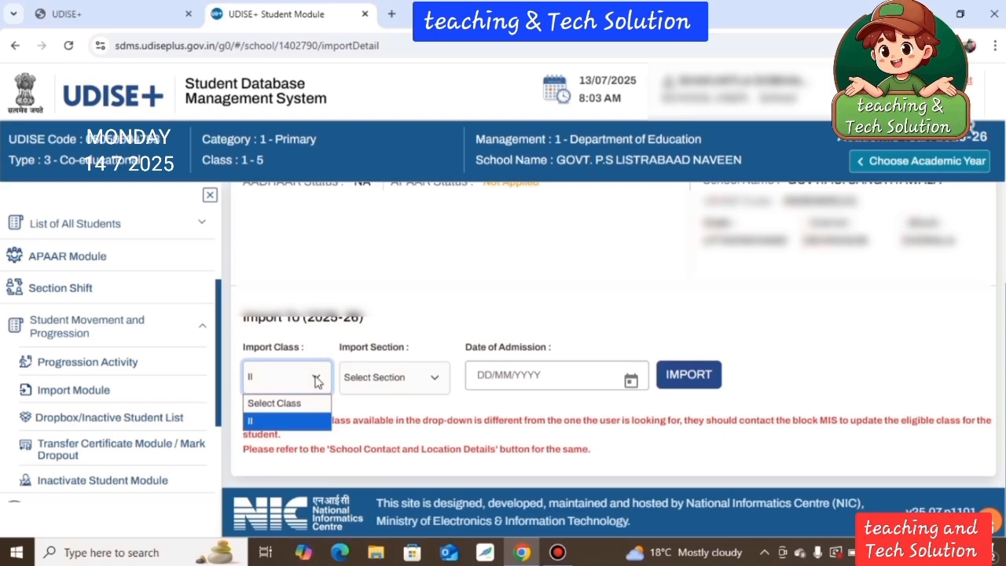
pyautogui.click(316, 378)
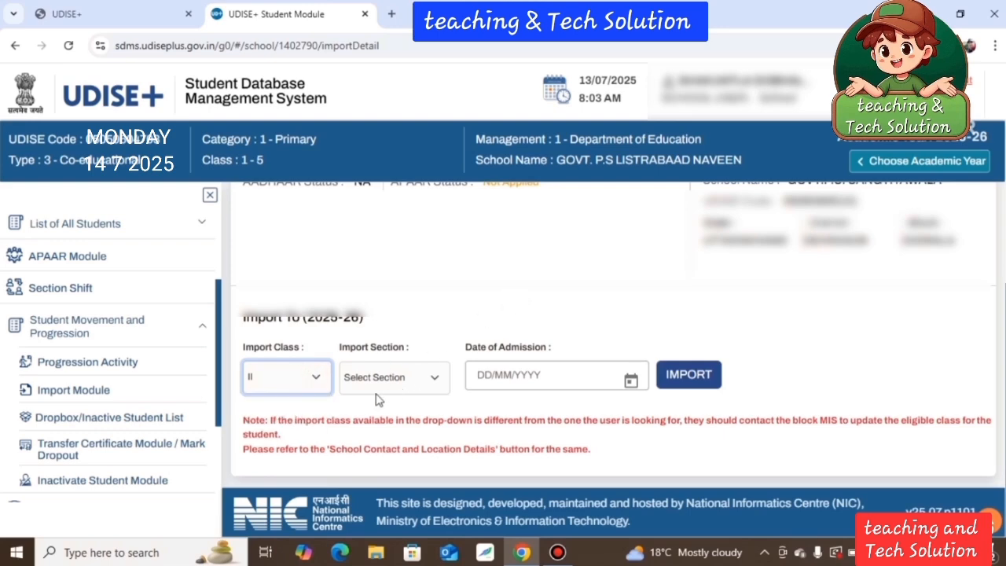
pyautogui.click(442, 378)
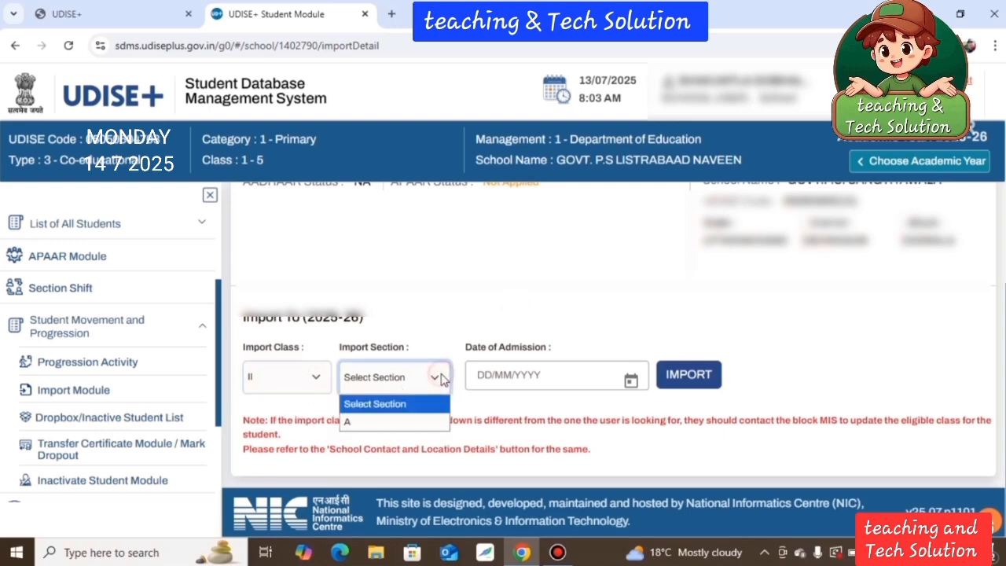
pyautogui.click(404, 423)
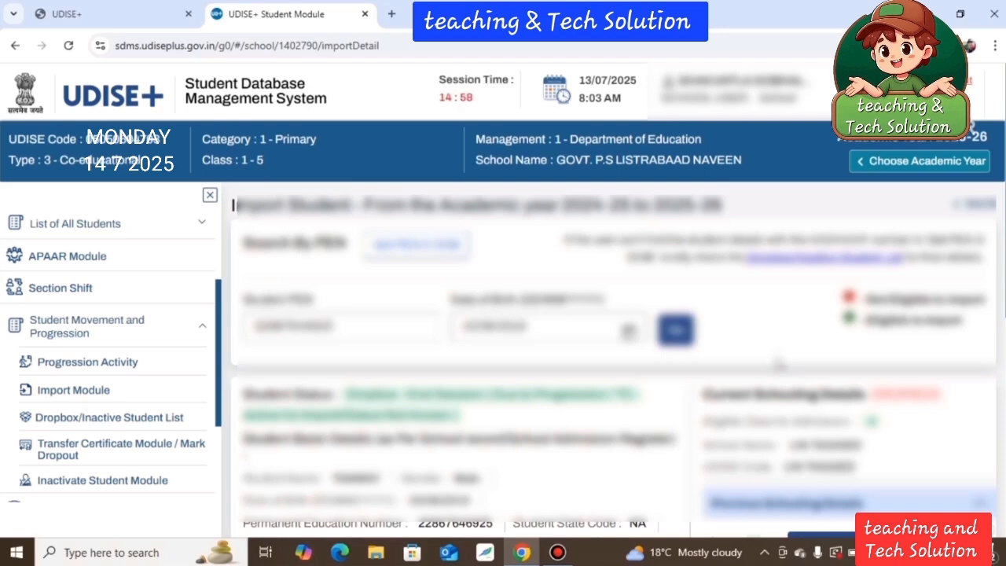
# - Leave the within-state student import and open the Outside State import
pyautogui.click(971, 206)
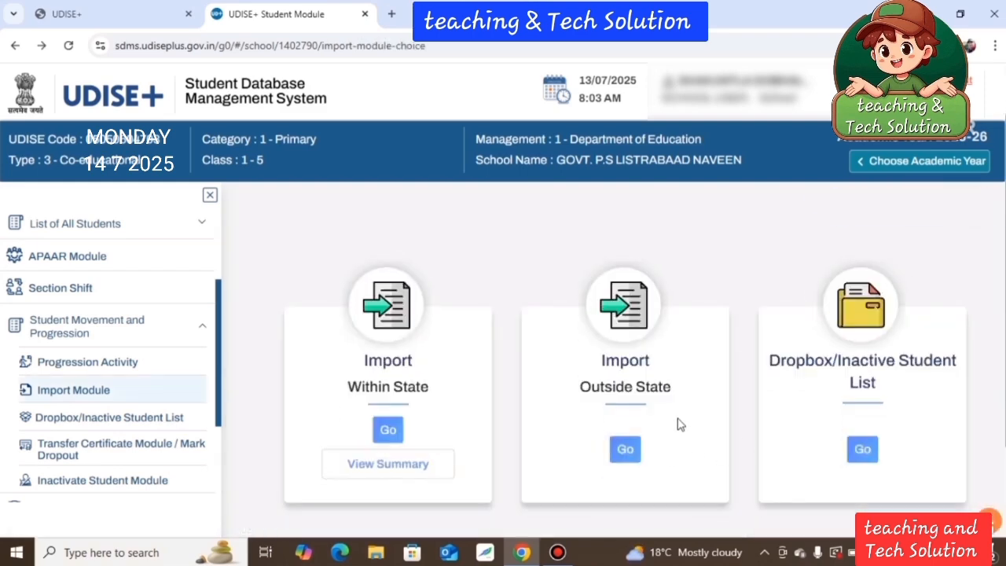
pyautogui.click(625, 449)
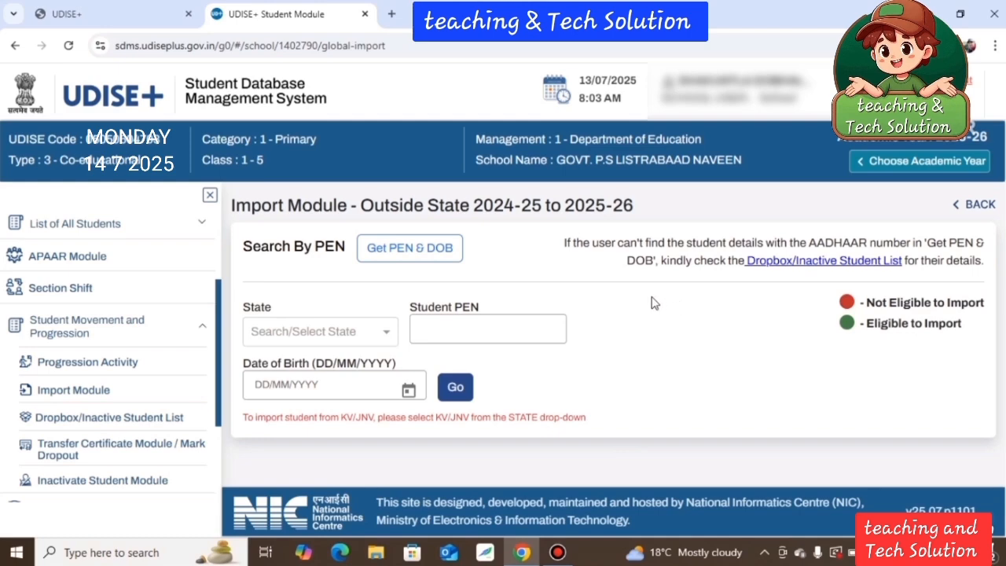
# - Examine the outside-state search form, including the available State options and the Student PEN and Date of Birth fields
pyautogui.click(436, 324)
pyautogui.click(383, 334)
pyautogui.scroll(-3, 325, 420)
pyautogui.scroll(3, 325, 426)
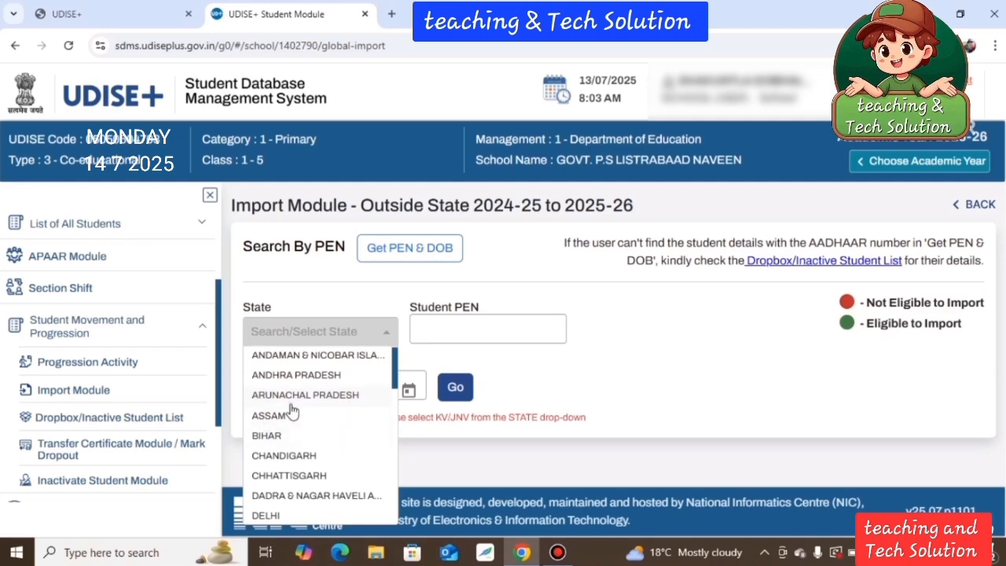
pyautogui.scroll(-3, 290, 411)
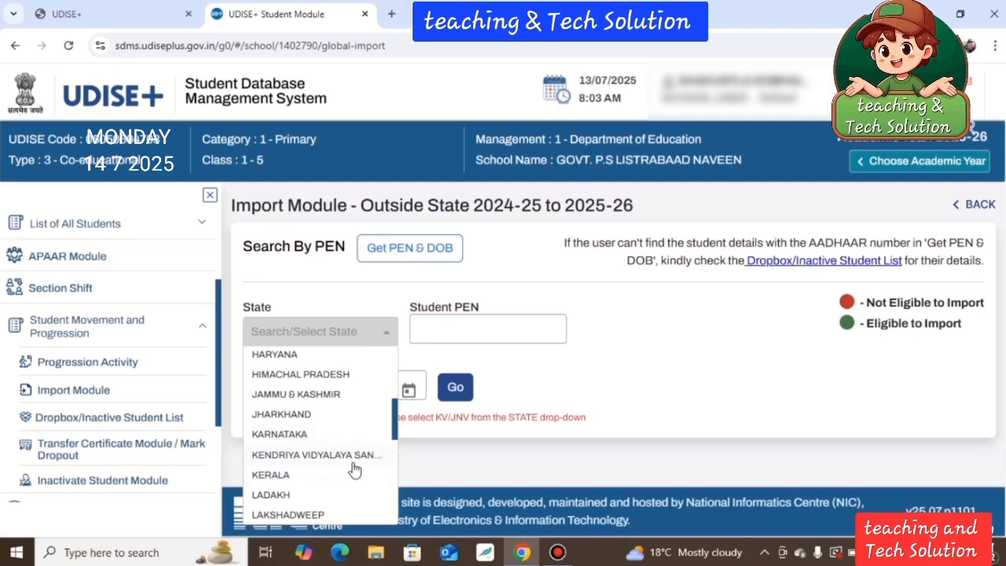
pyautogui.click(660, 336)
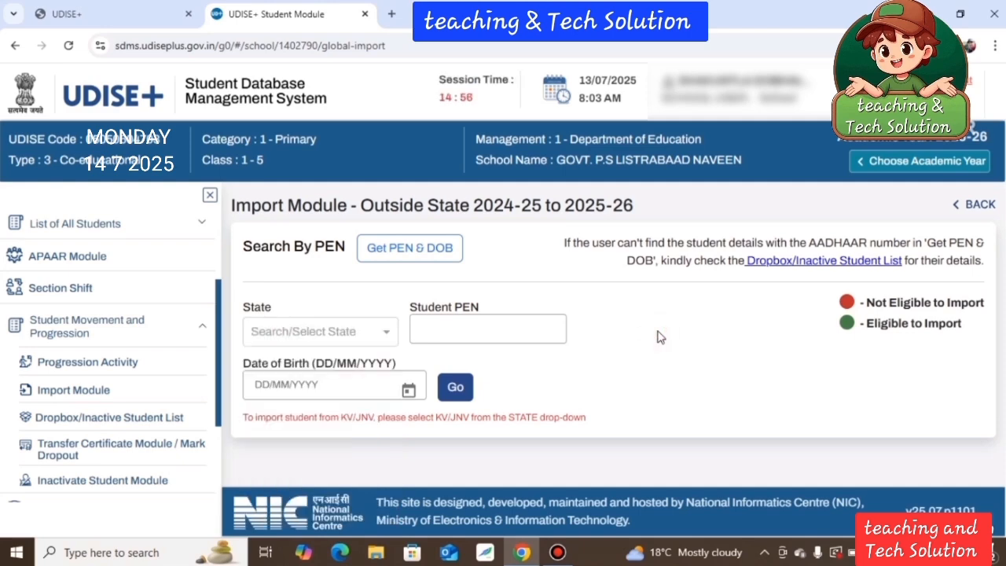
pyautogui.click(437, 329)
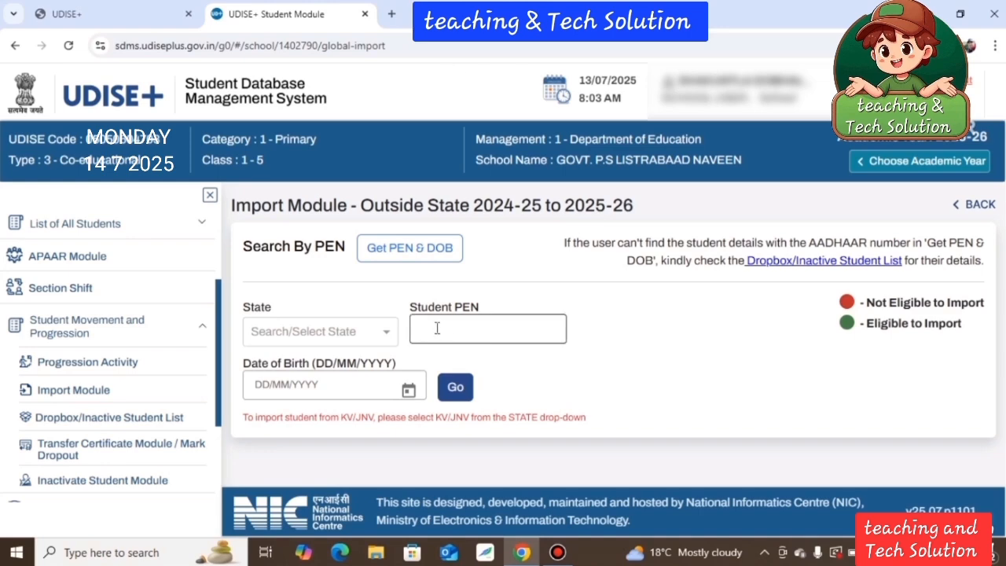
pyautogui.click(335, 385)
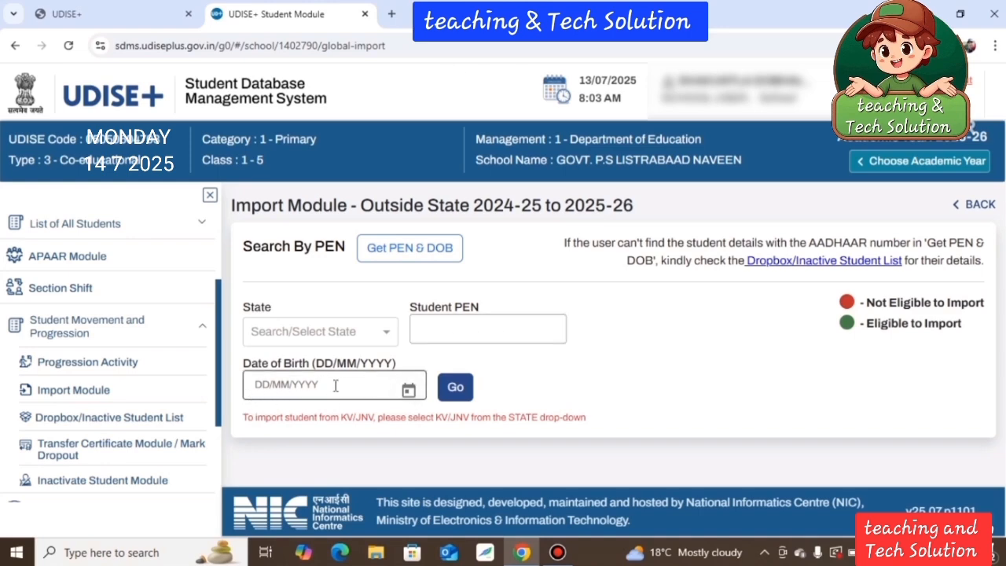